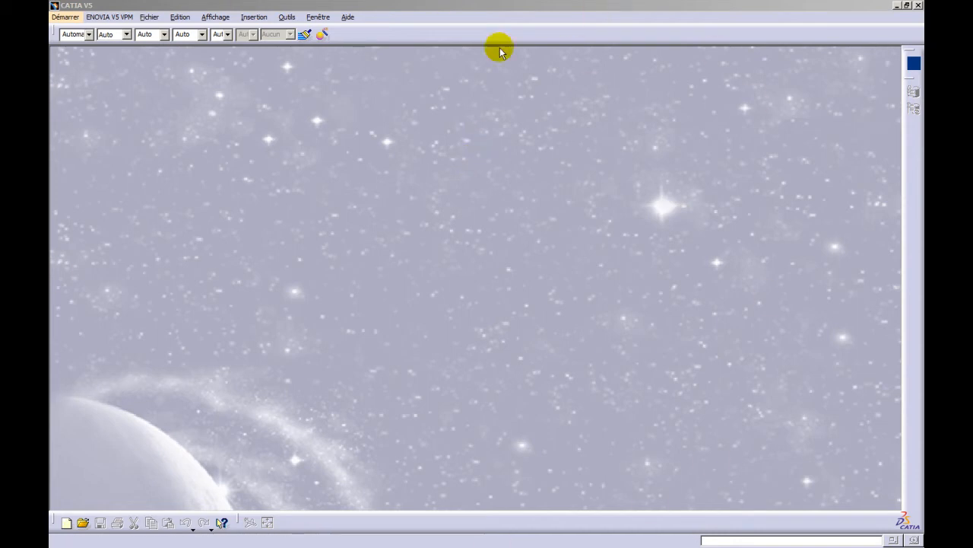
Step: Create a new Part Design part named Cube with hybrid design and a geometrical set enabled
click(66, 19)
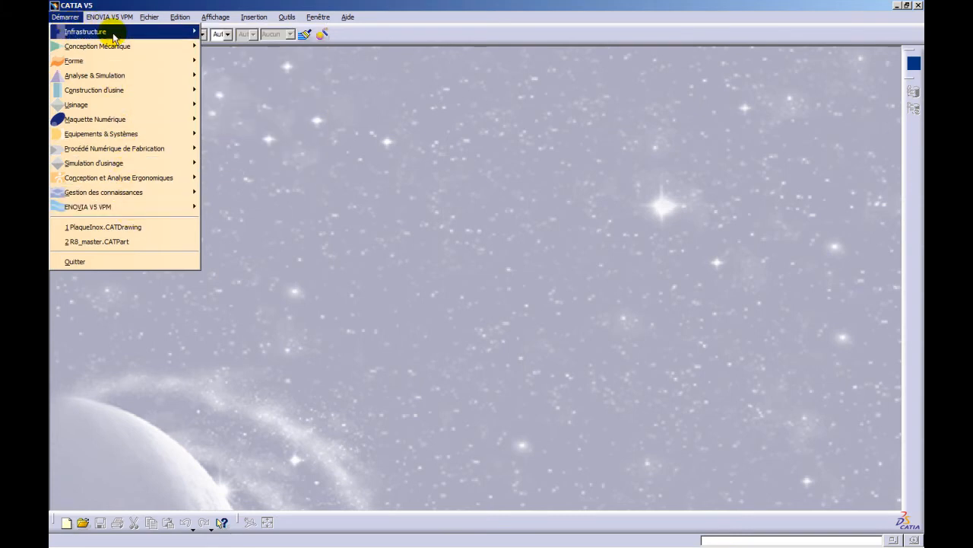
mouse_move(89, 60)
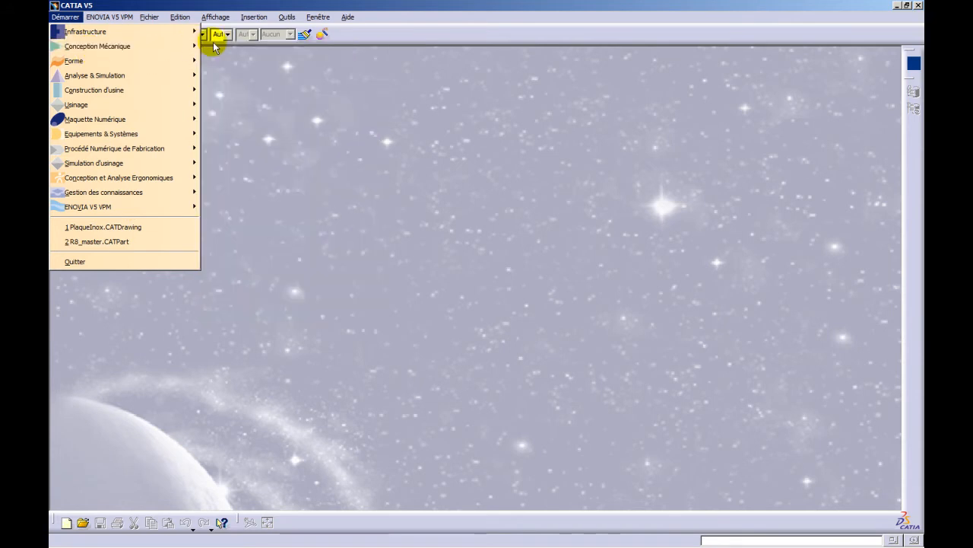
mouse_move(192, 46)
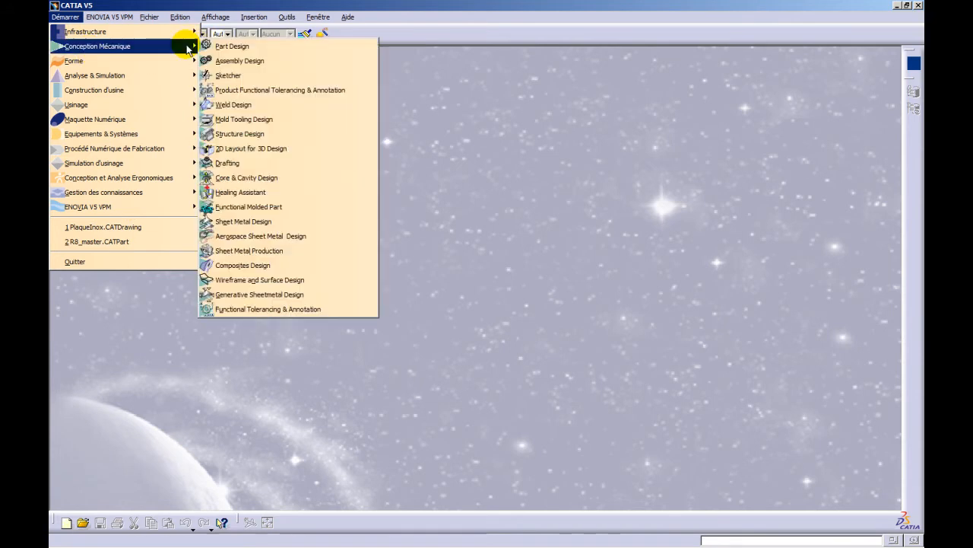
click(239, 47)
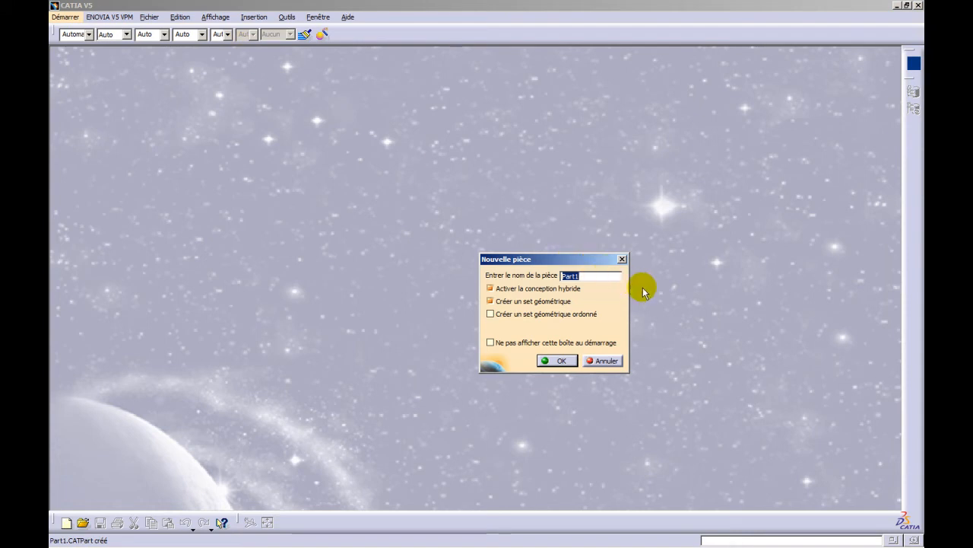
text(Cube)
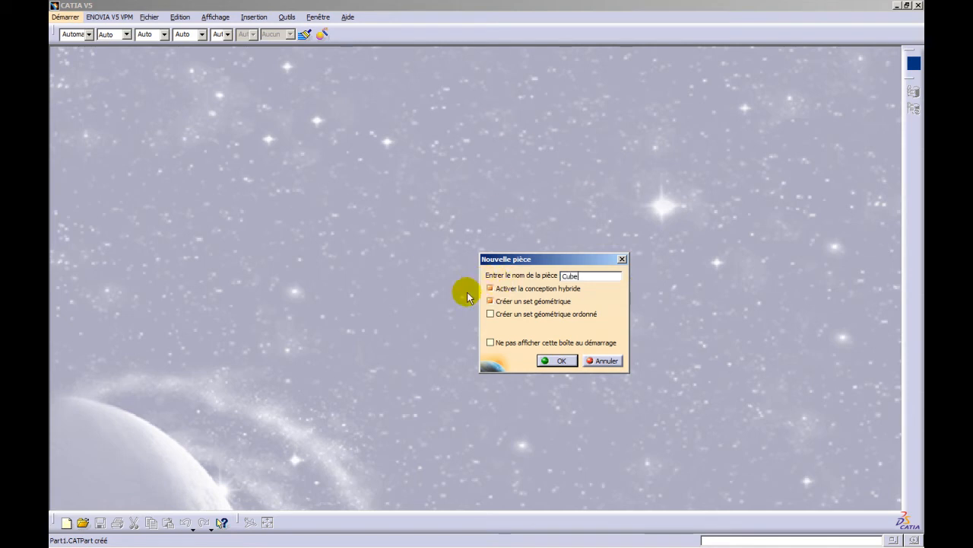
click(490, 301)
click(556, 362)
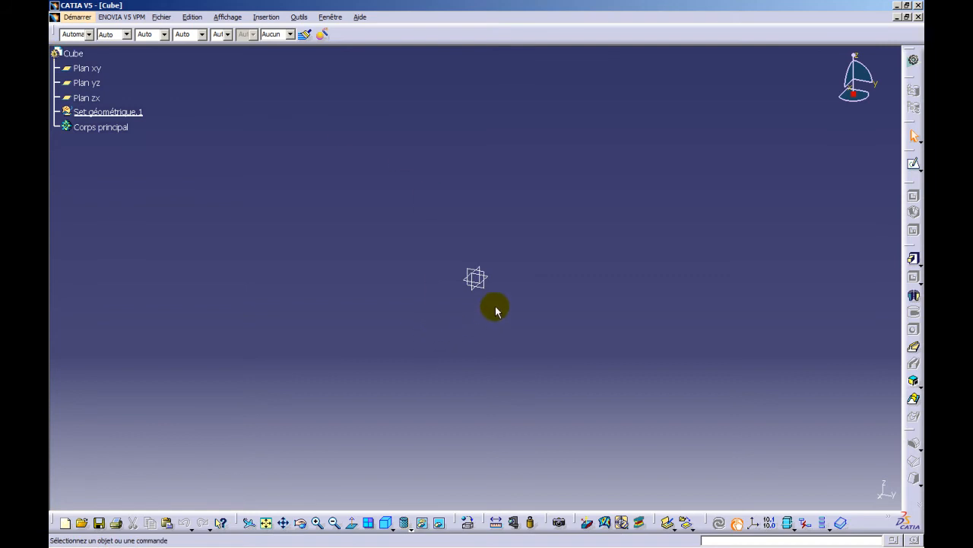
Step: On the xy plane, sketch a closed rectangle around the origin from four separate lines, about 478 mm wide and 372 mm high
click(104, 72)
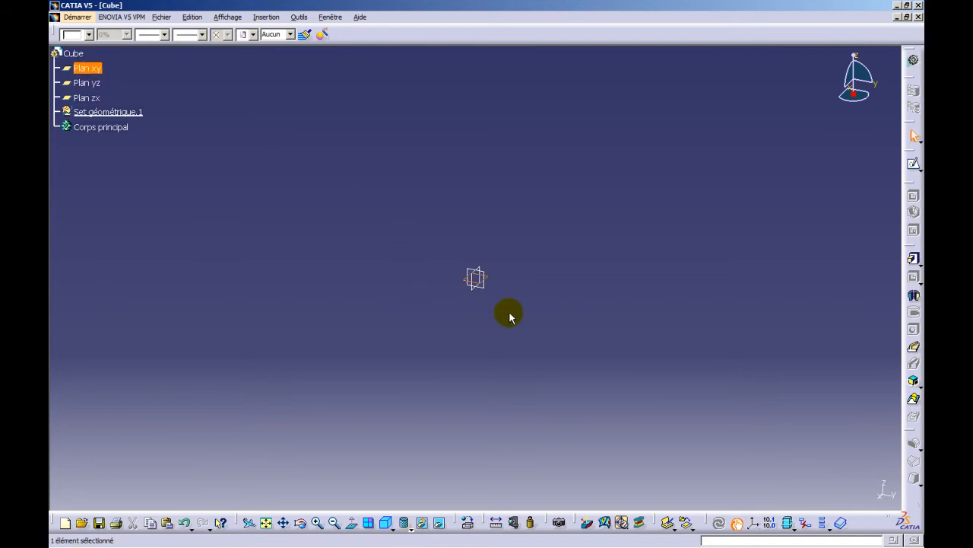
click(915, 166)
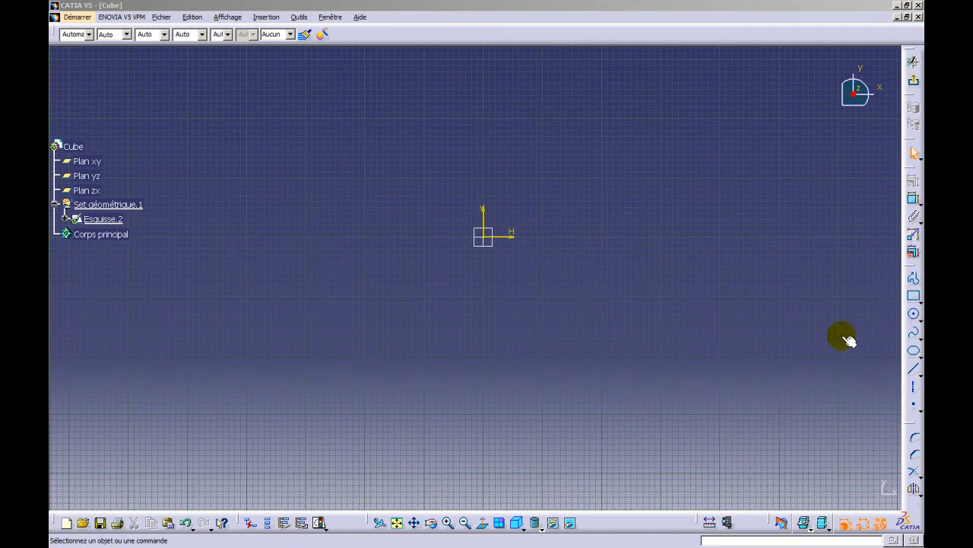
click(913, 369)
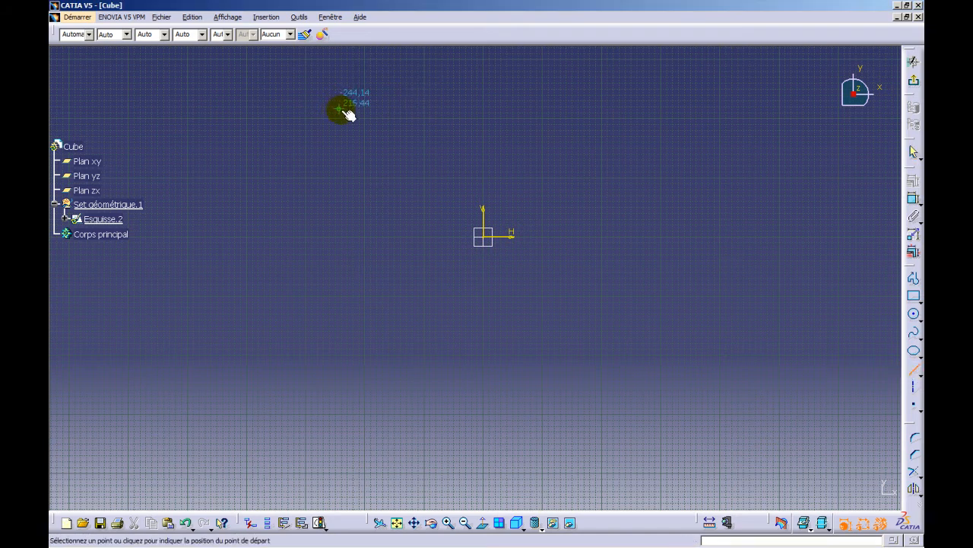
click(366, 120)
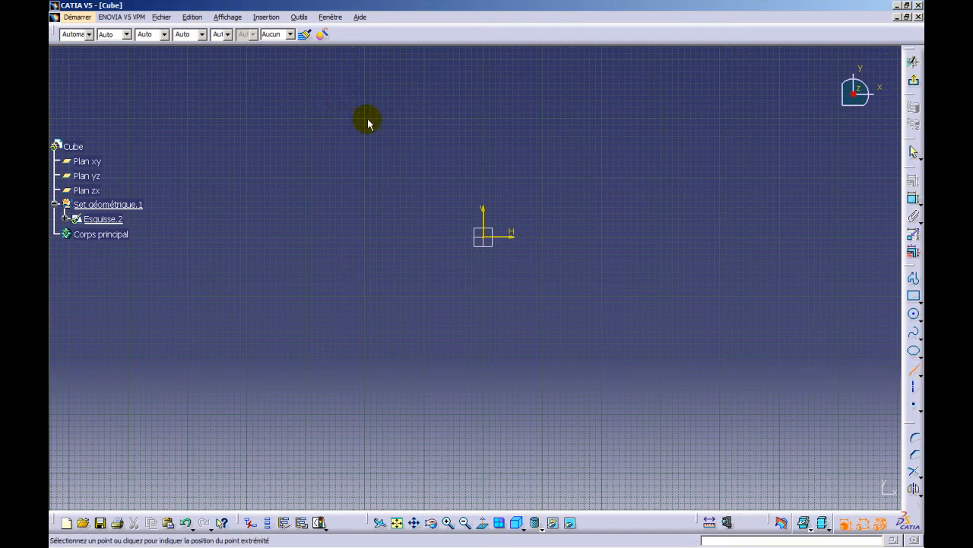
click(649, 120)
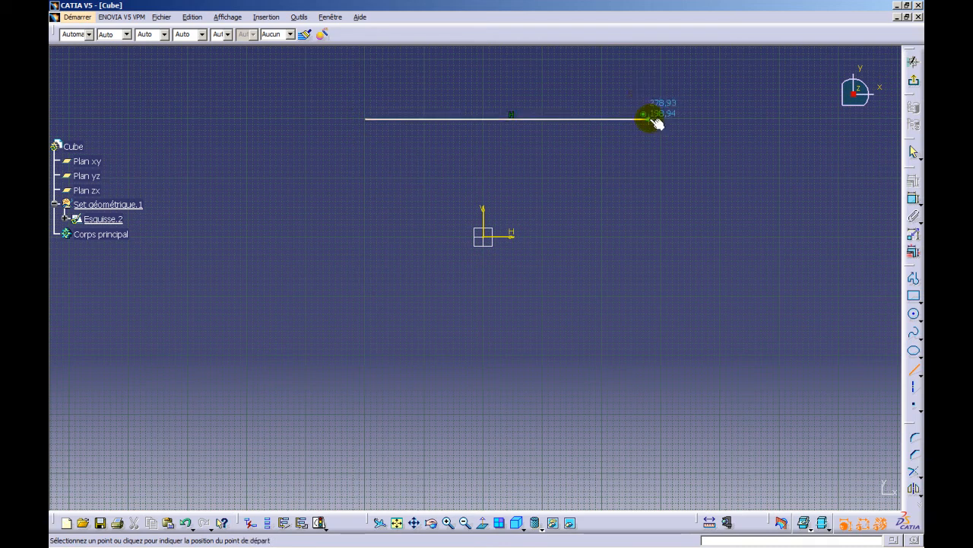
click(650, 120)
click(649, 342)
click(651, 340)
click(365, 339)
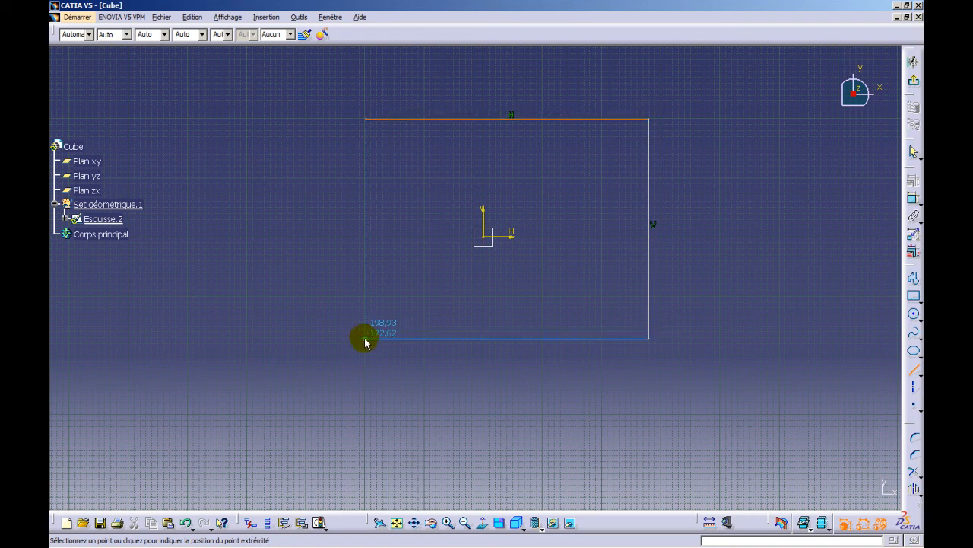
click(366, 339)
click(365, 119)
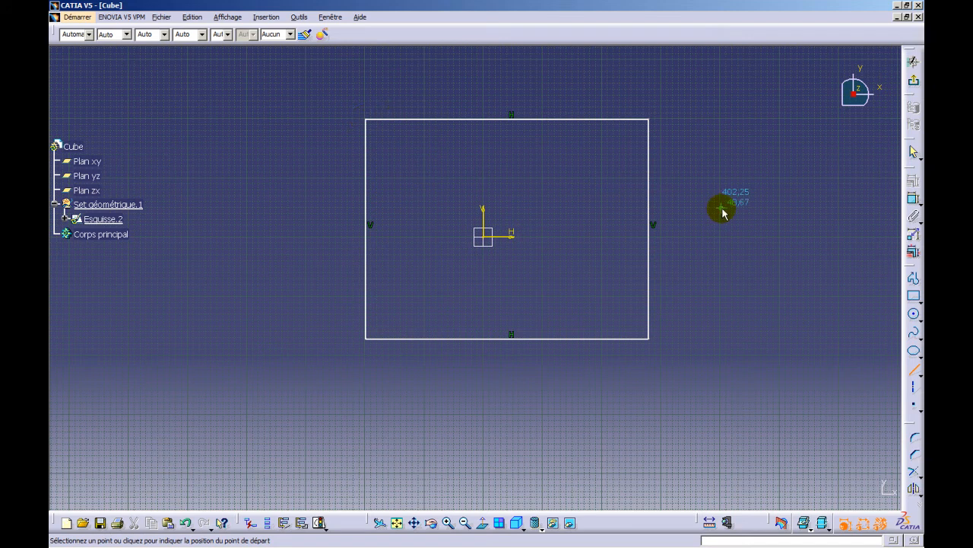
Step: Dimension the rectangle's top edge and set its length to 200 mm
click(913, 199)
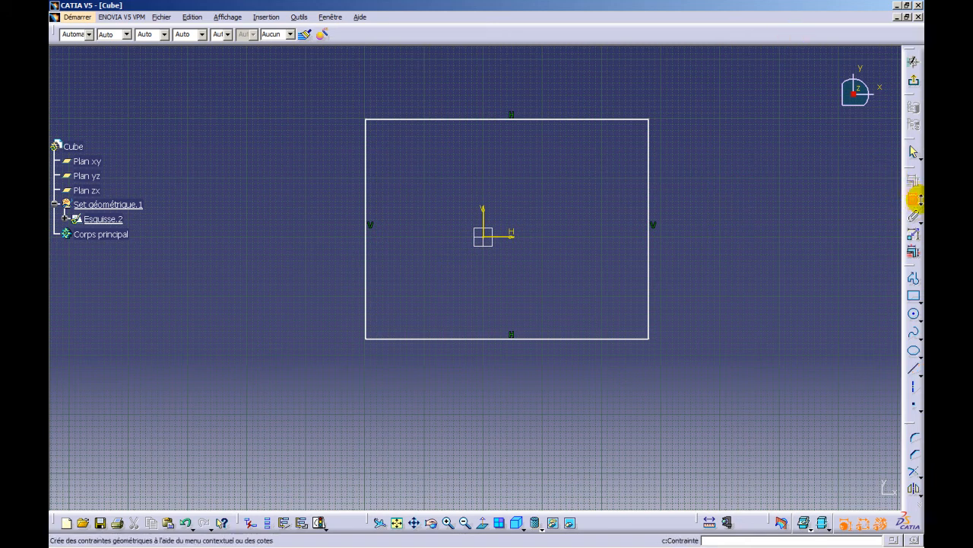
click(543, 122)
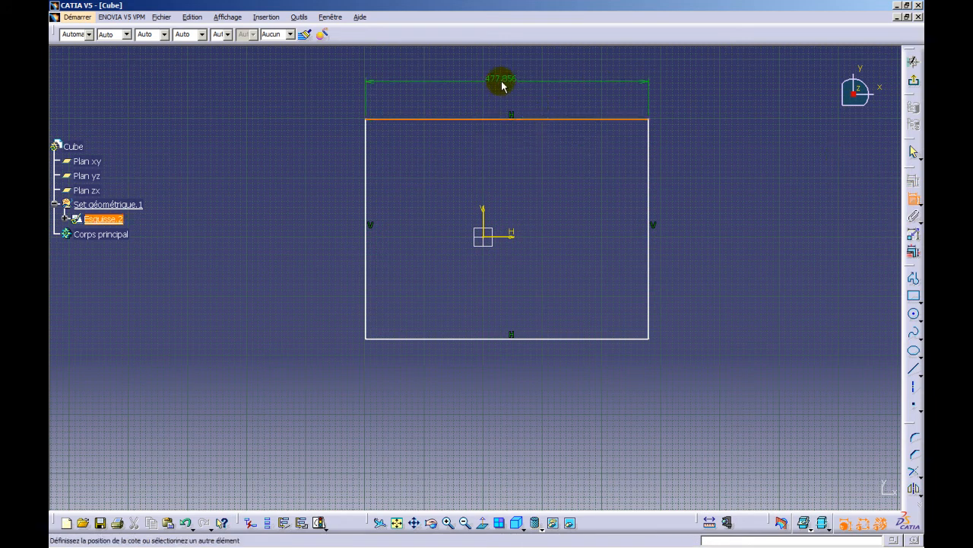
click(510, 88)
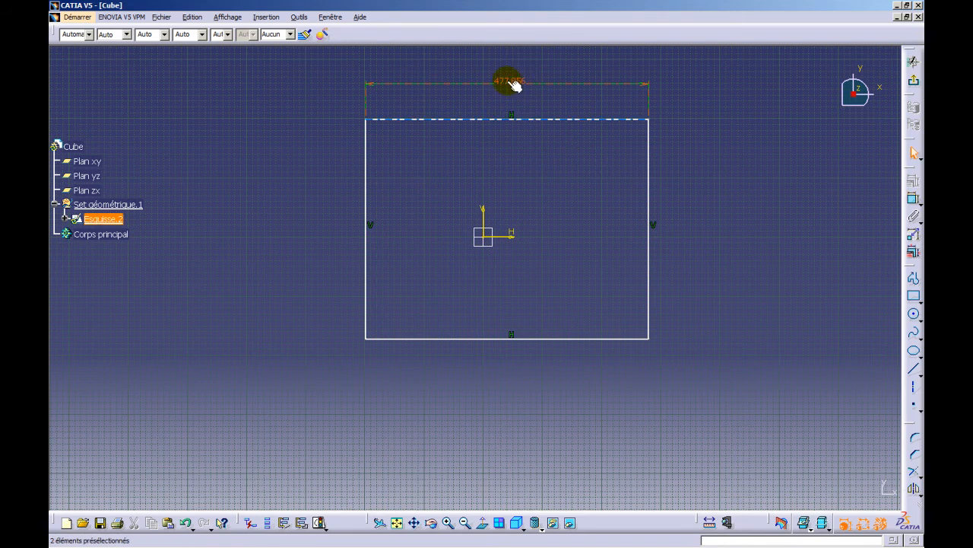
double_click(510, 82)
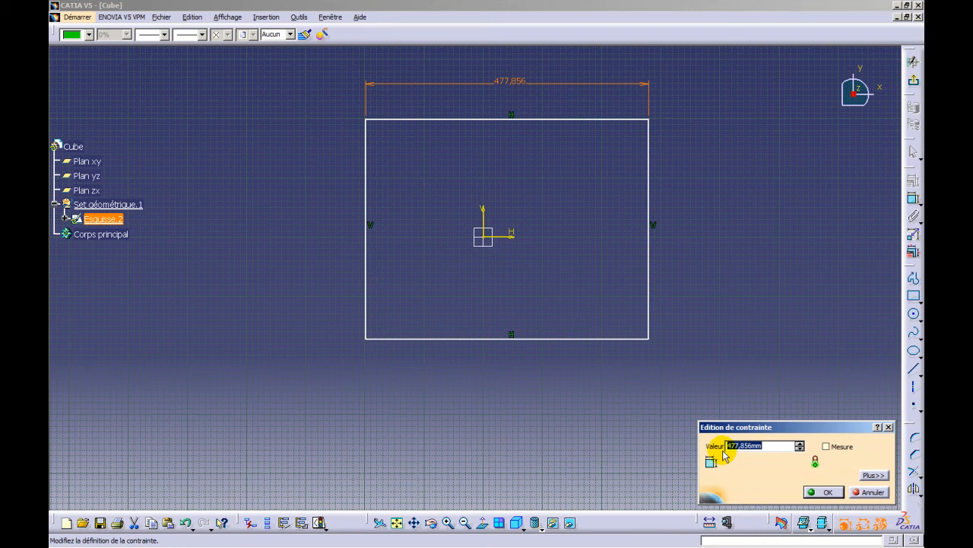
text(200mm)
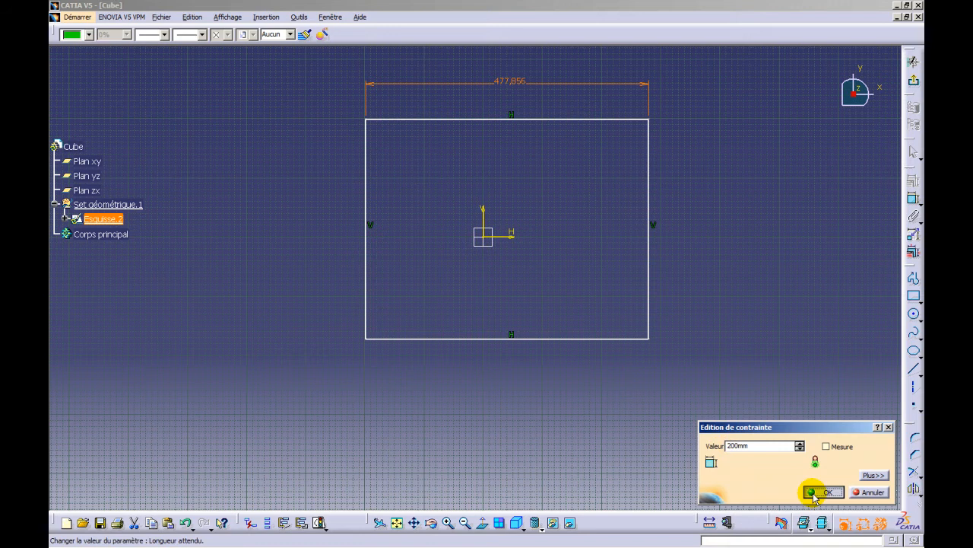
click(814, 492)
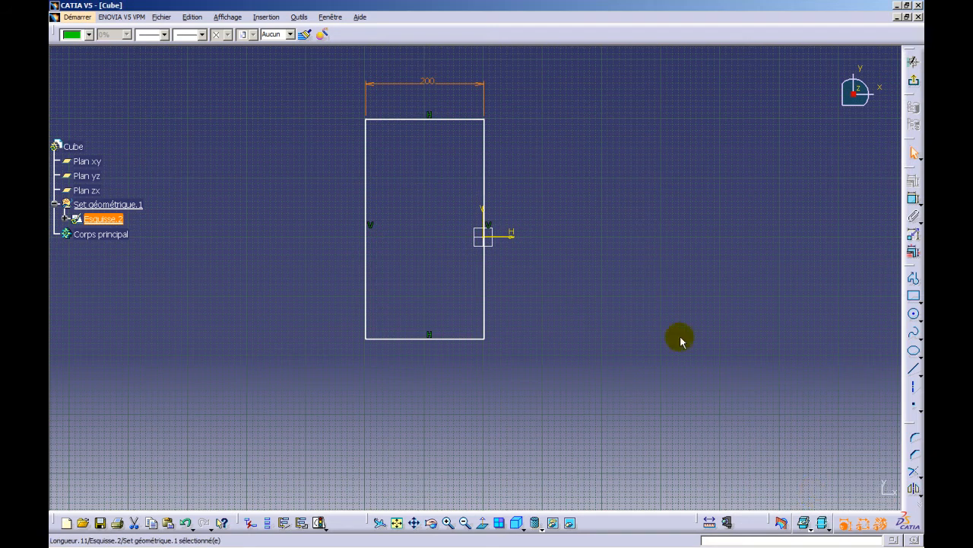
Step: Dimension the rectangle's right vertical edge, set its length to 200 mm, and exit the sketch
click(916, 206)
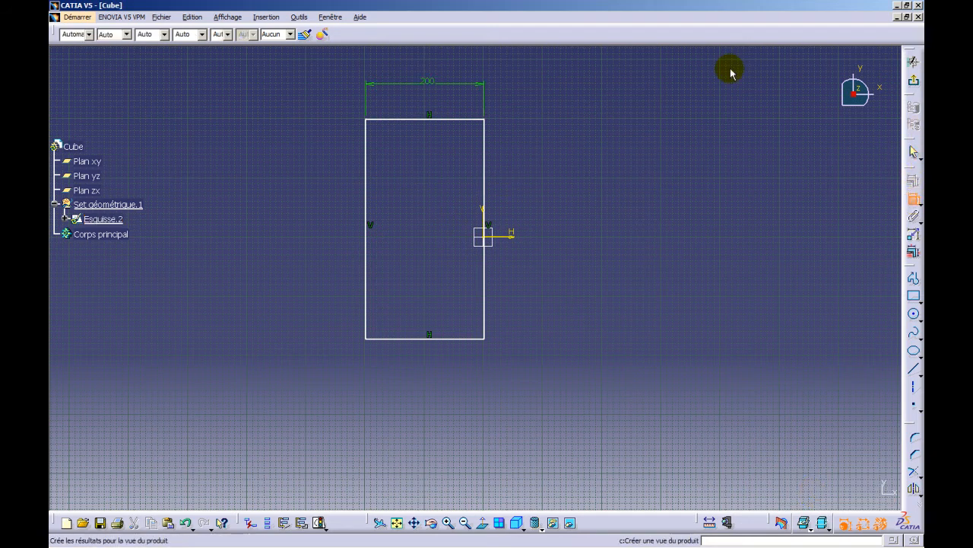
click(485, 163)
click(578, 238)
double_click(578, 238)
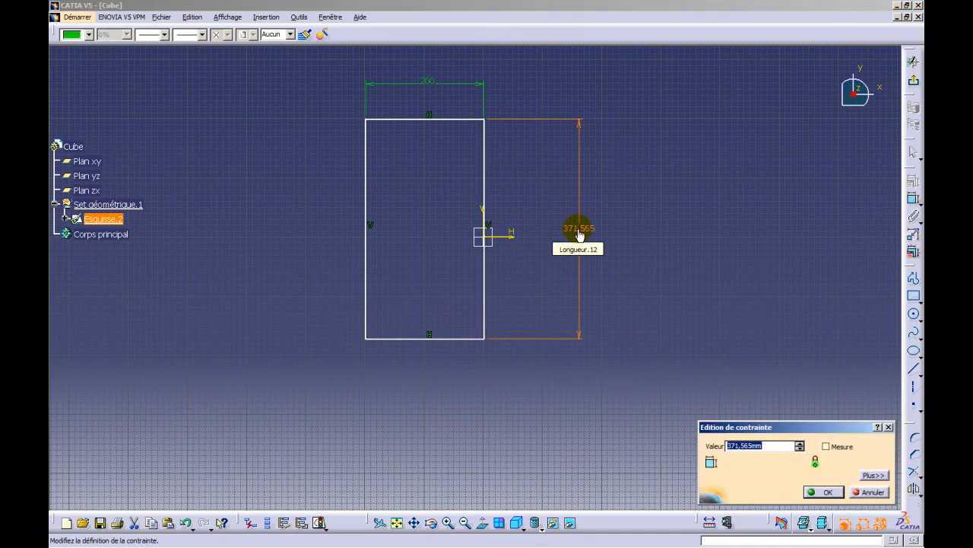
text(200)
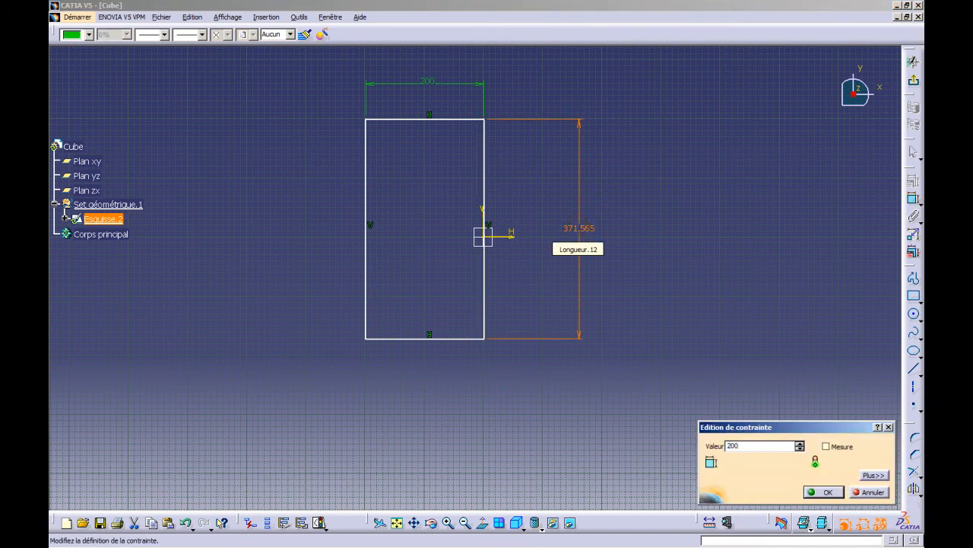
click(822, 492)
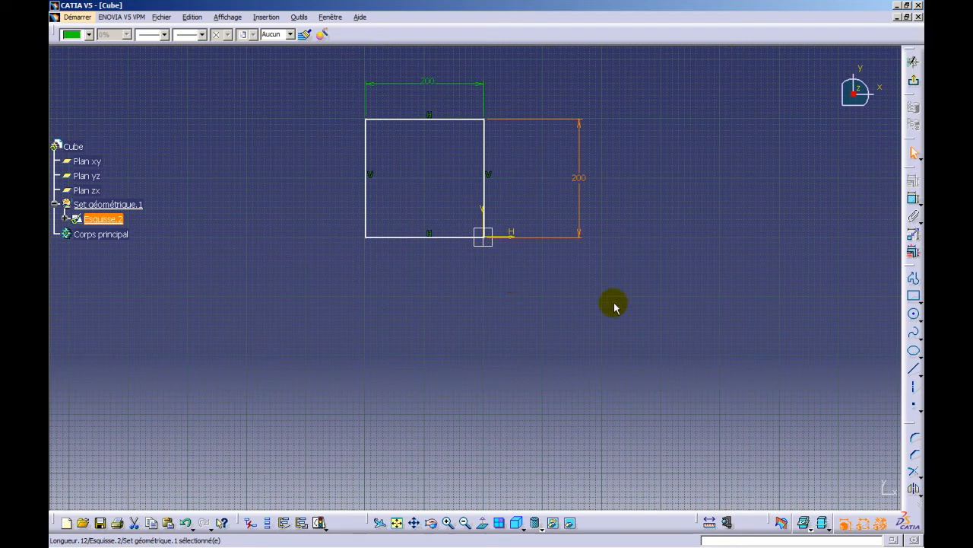
click(915, 84)
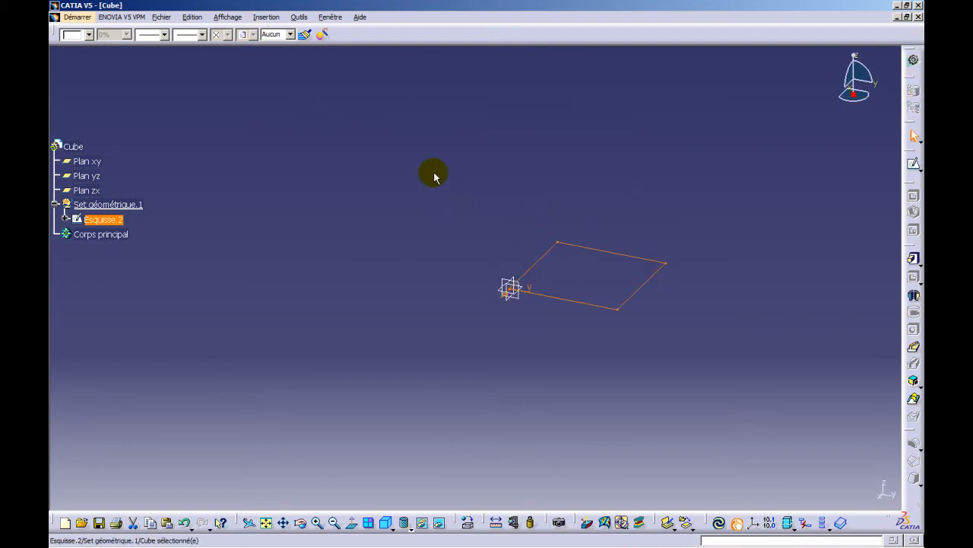
Step: Extrude the square sketch to a length of 200 mm in the main body
click(914, 261)
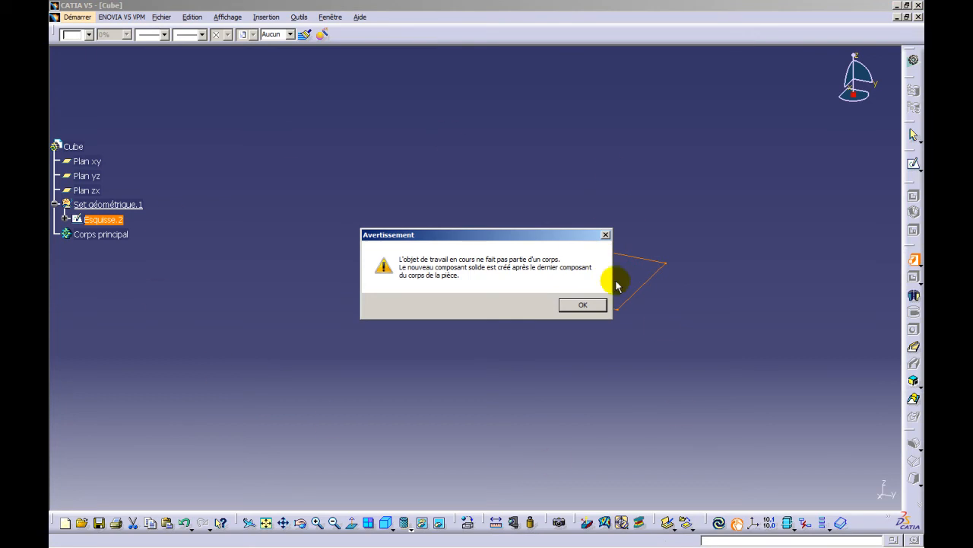
click(583, 304)
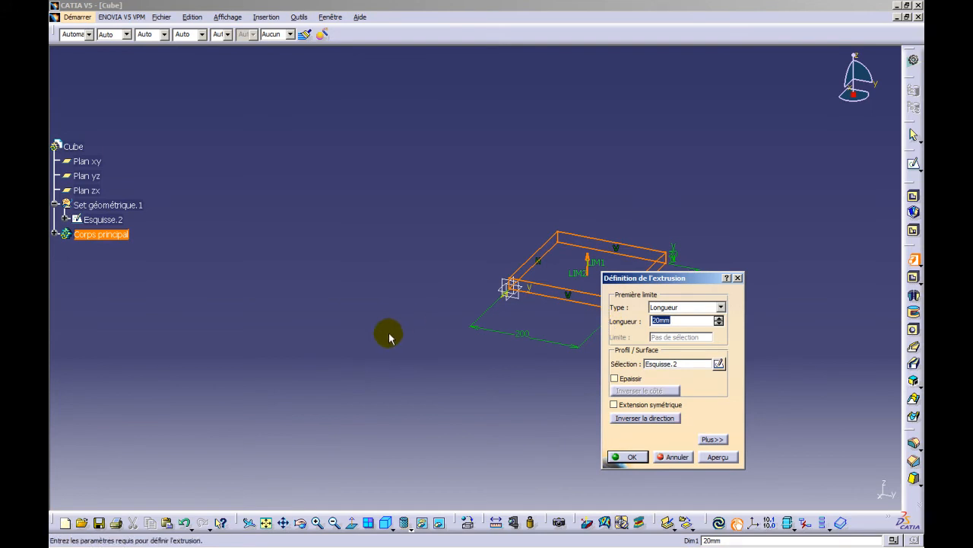
text(2)
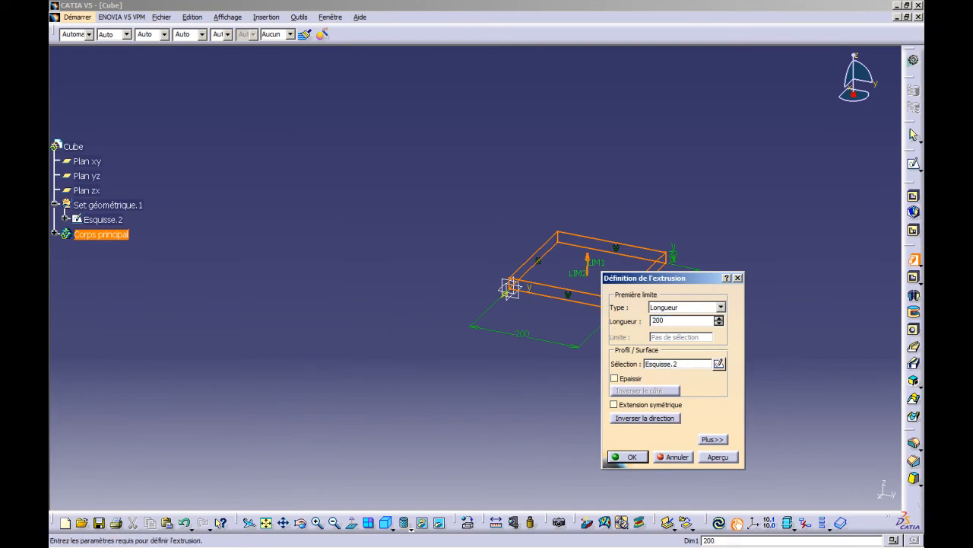
click(714, 457)
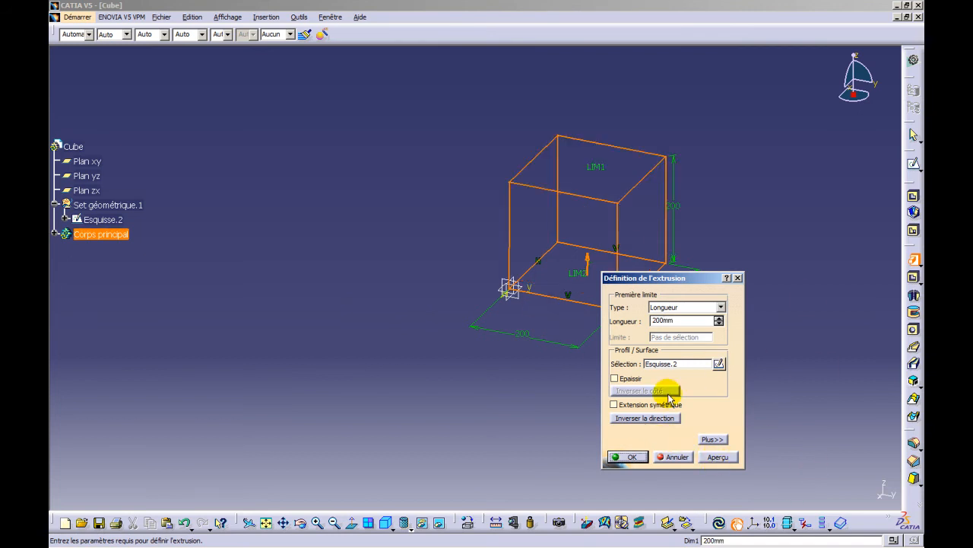
click(634, 457)
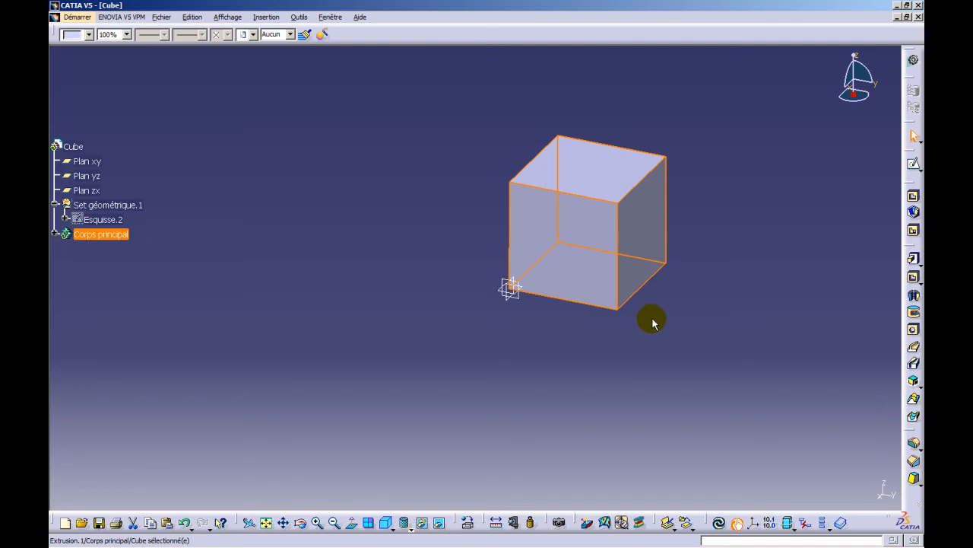
Step: Examine the extruded cube from several sides and at different magnifications
middle_drag(678, 339, 554, 378)
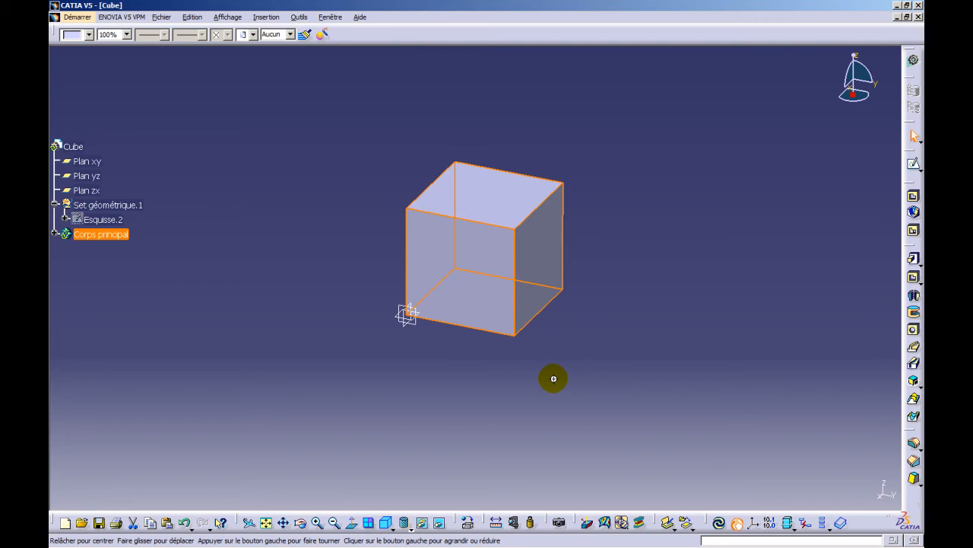
click(553, 378)
mouse_move(554, 378)
middle_down()
mouse_move(543, 185)
mouse_move(552, 478)
mouse_move(543, 274)
mouse_move(564, 385)
middle_up()
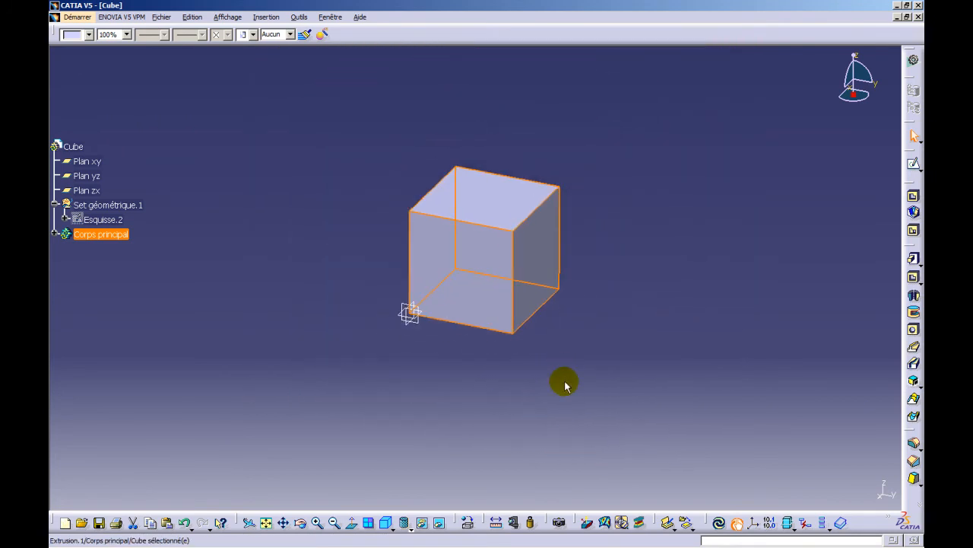
middle_drag(724, 270, 416, 348)
middle_drag(493, 369, 461, 371)
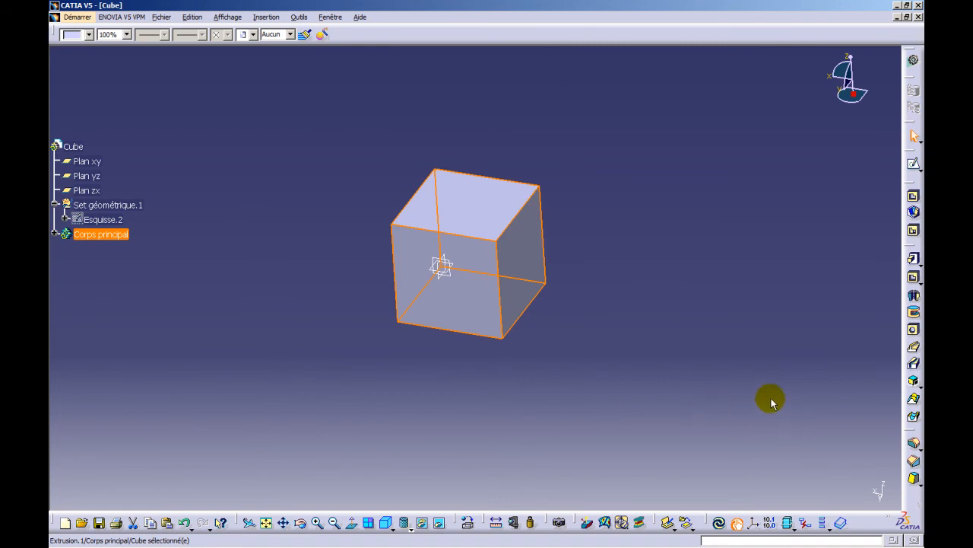
middle_drag(760, 399, 760, 395)
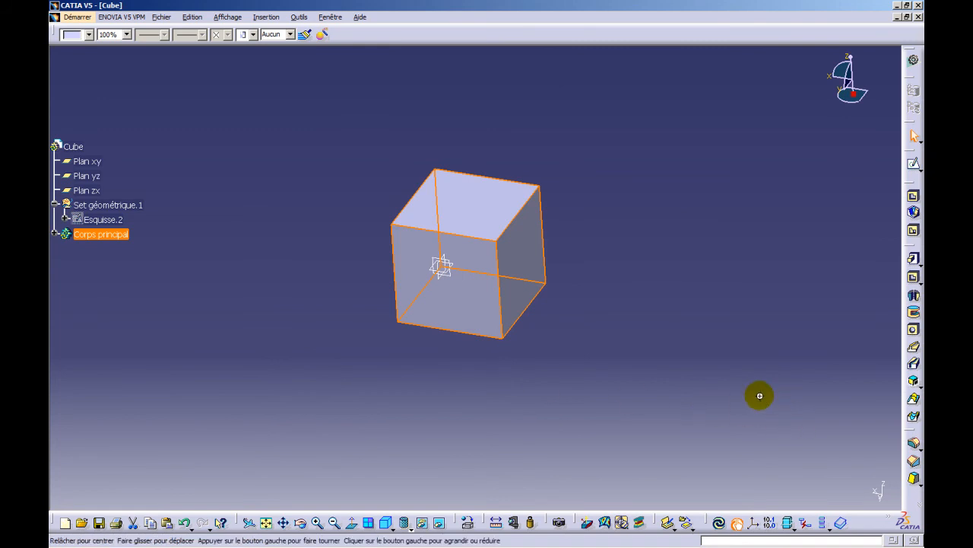
middle_drag(760, 396, 765, 355)
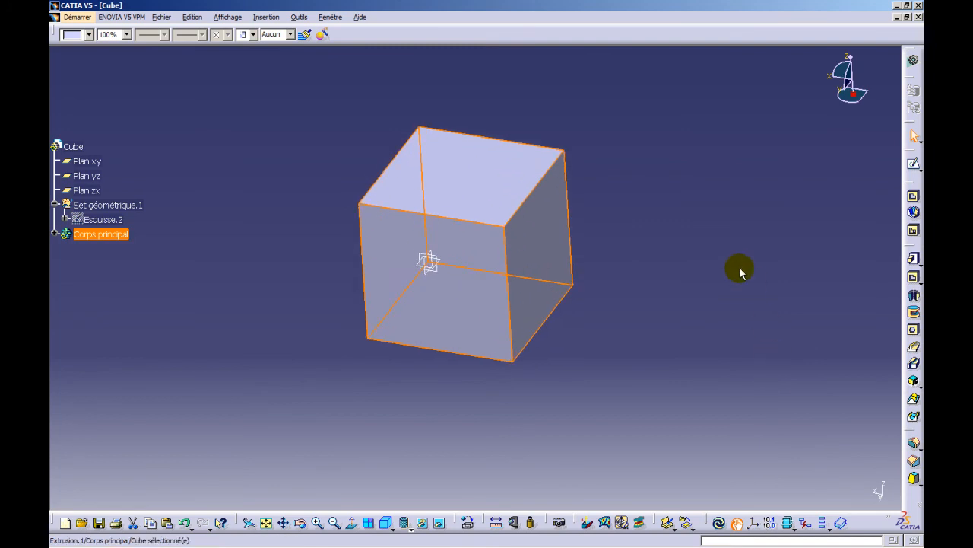
middle_drag(715, 289, 685, 309)
middle_drag(805, 349, 545, 404)
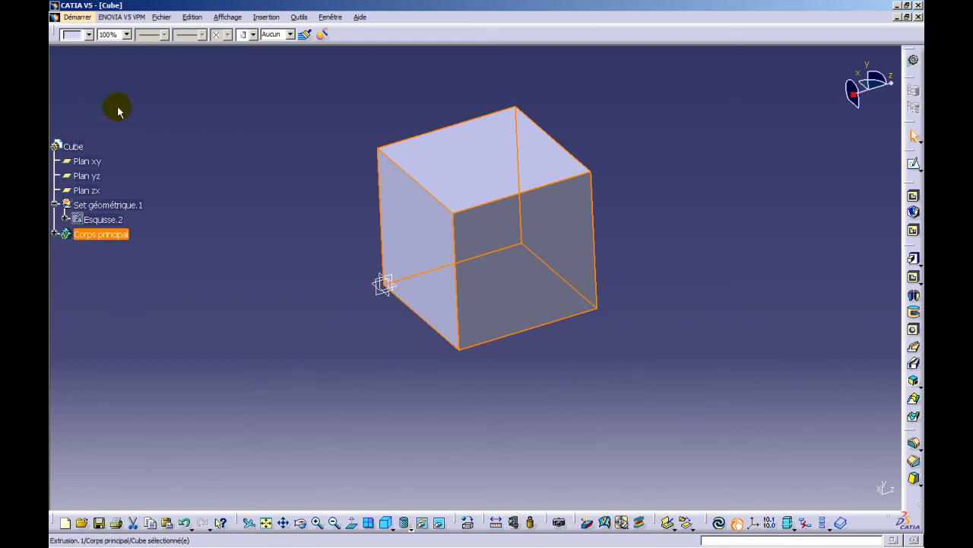
Step: Edit the cube's base sketch, setting both its horizontal and its vertical dimension to 400 mm
double_click(110, 223)
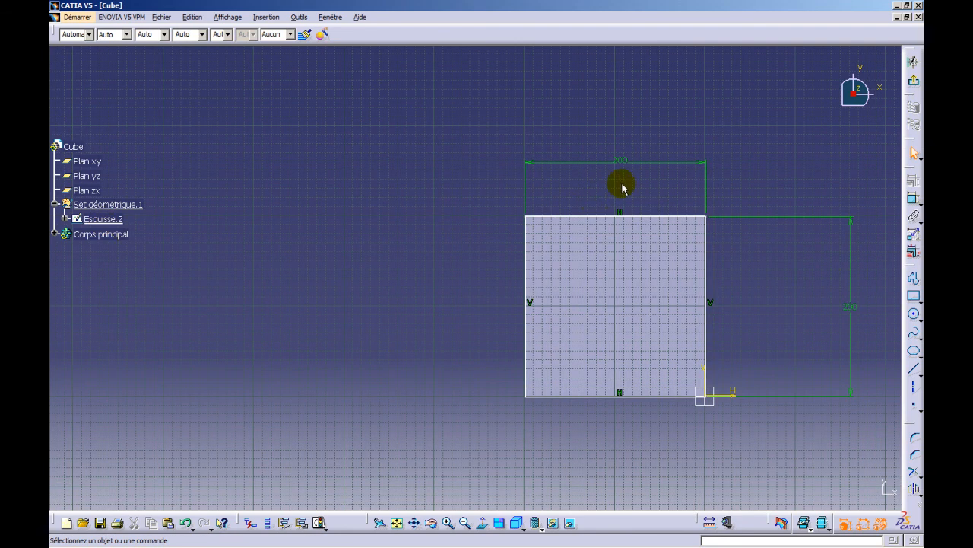
double_click(625, 160)
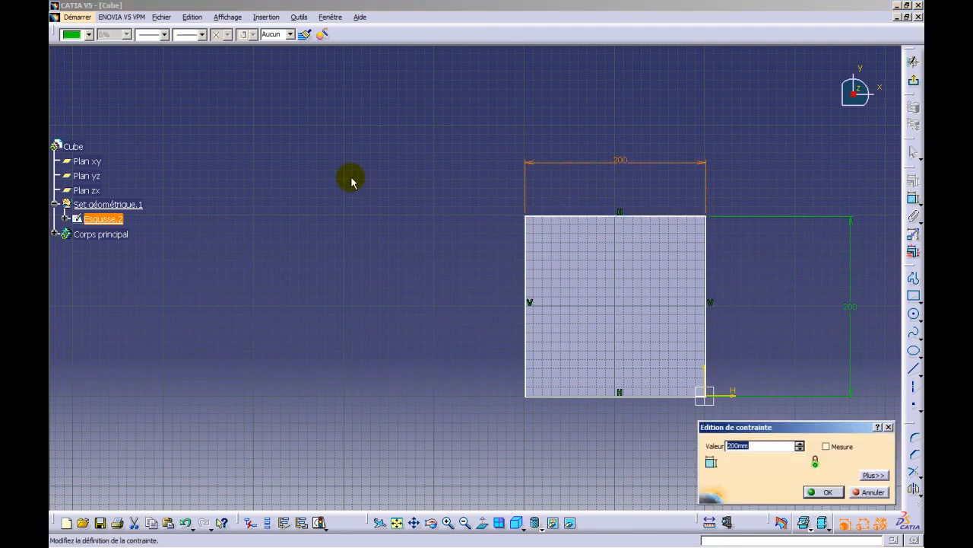
text(400)
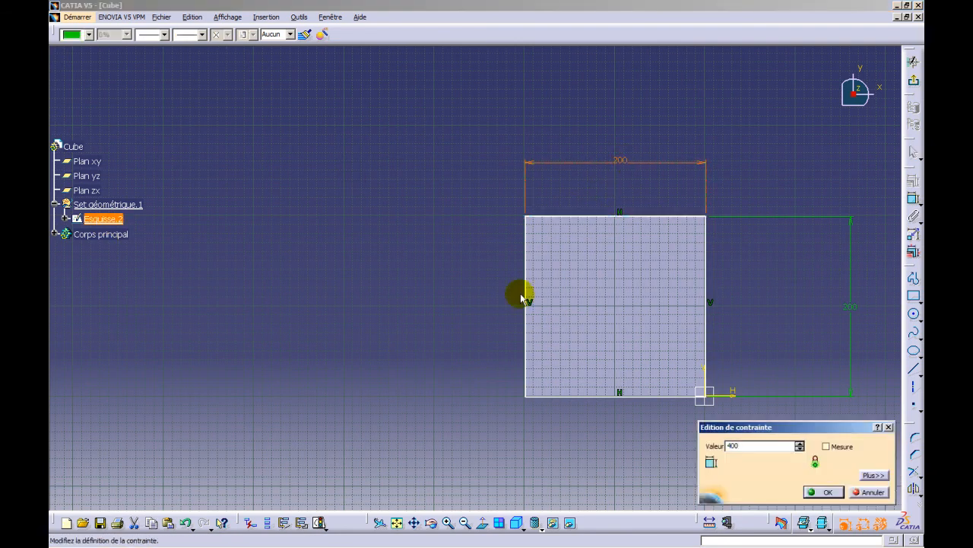
click(824, 492)
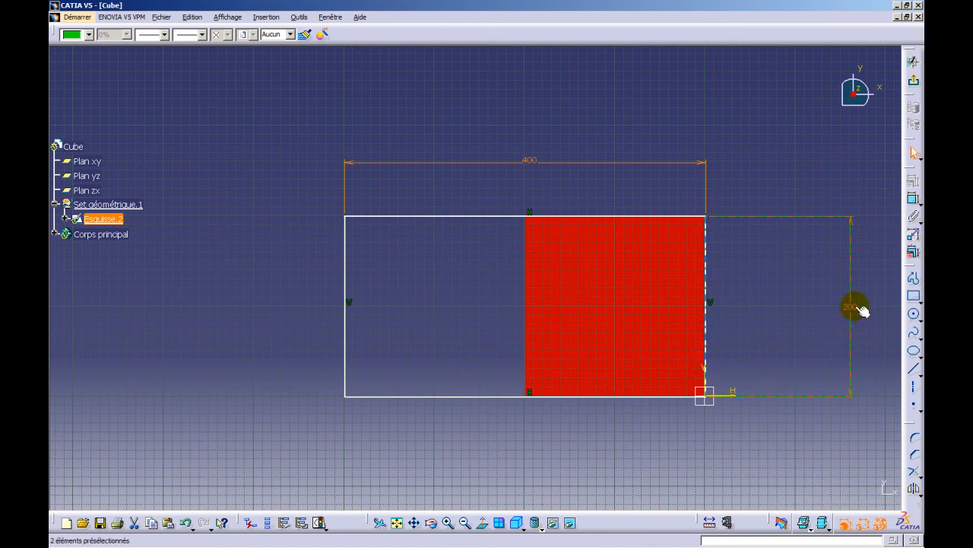
double_click(854, 307)
text(400)
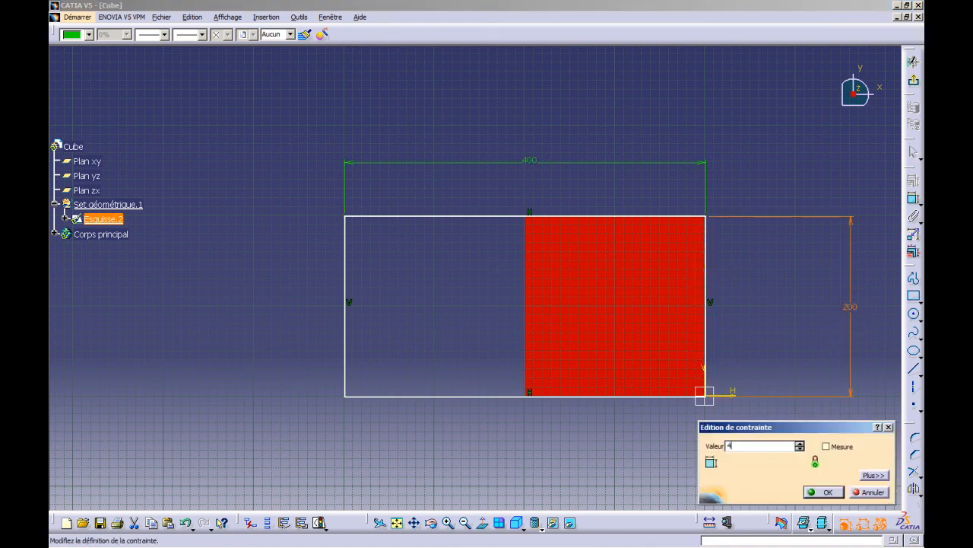
click(829, 492)
click(365, 451)
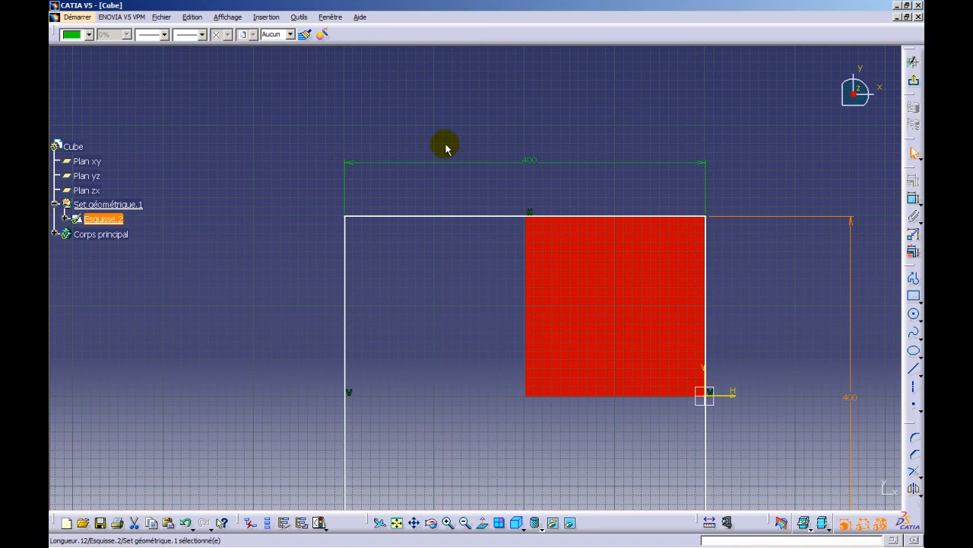
Step: Exit the sketch and update the part so the solid is rebuilt from the enlarged square
click(915, 83)
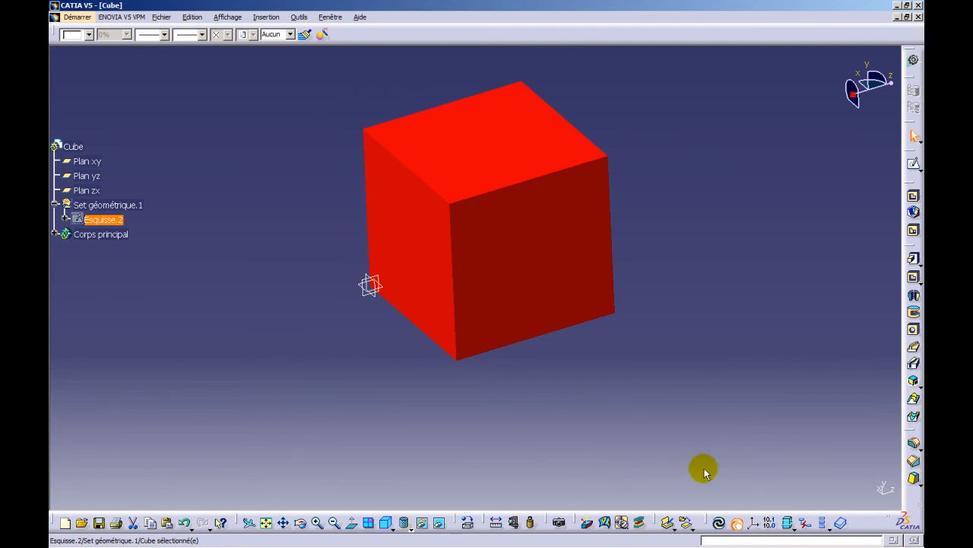
click(719, 524)
middle_drag(739, 233, 369, 463)
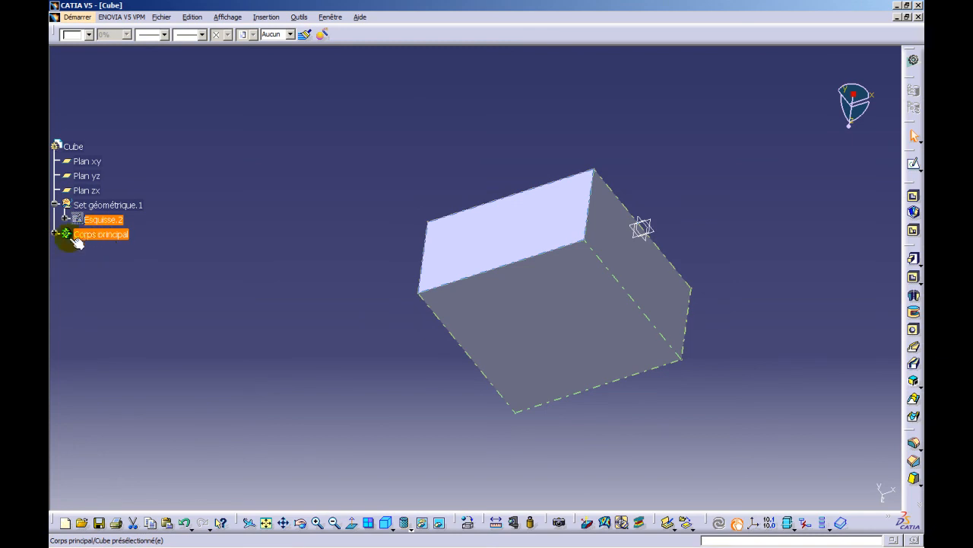
Step: Edit the extrusion in the main body and set its length to 400 mm
click(54, 236)
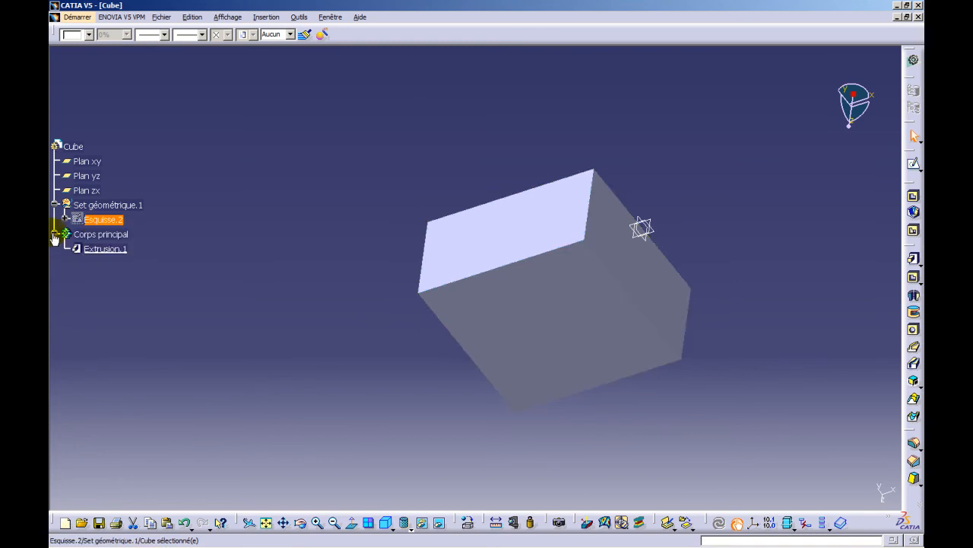
double_click(111, 252)
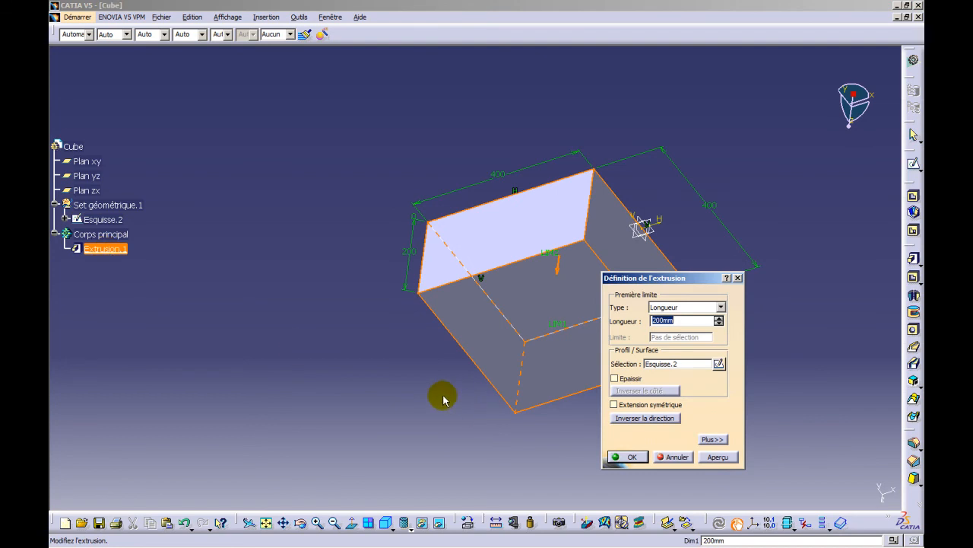
text(400)
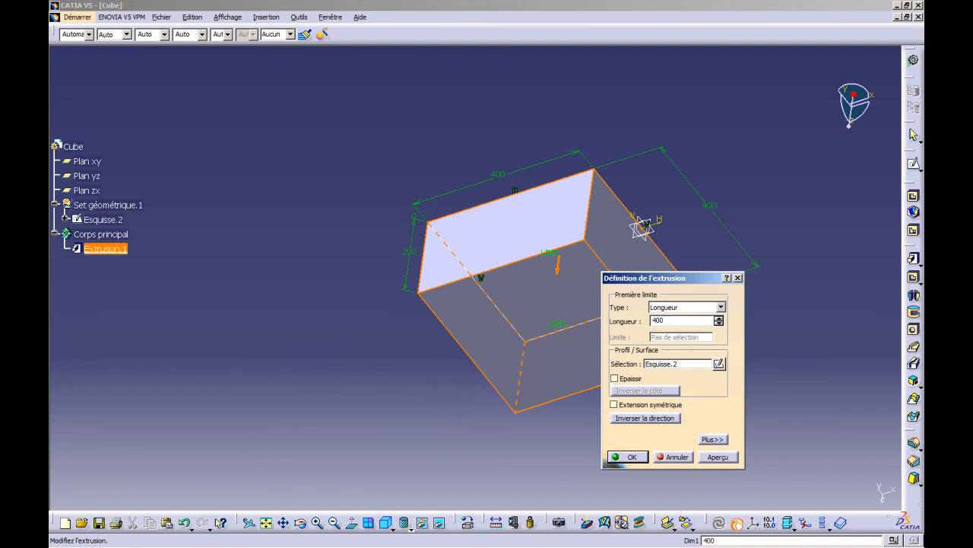
click(632, 456)
middle_drag(783, 391, 323, 437)
middle_drag(687, 332, 751, 272)
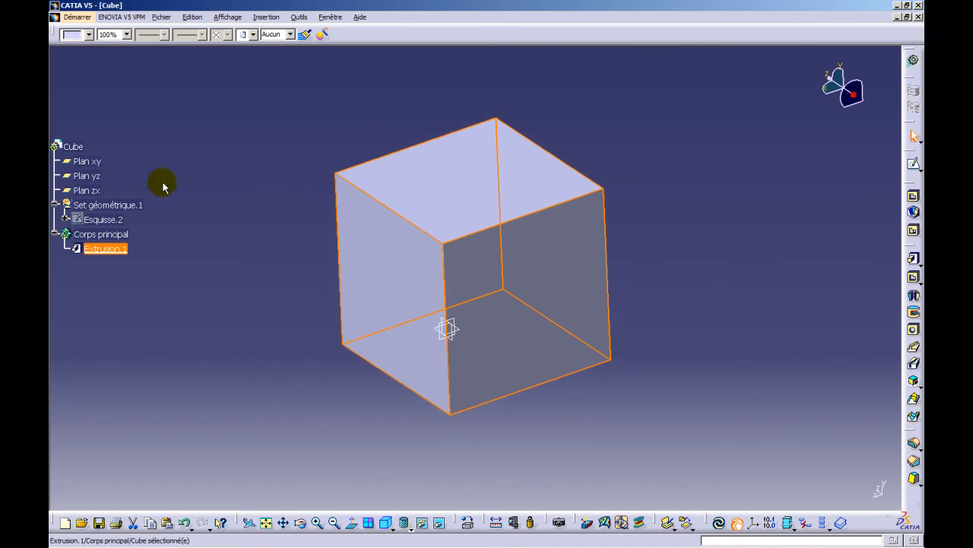
Step: Save the part as Cube.CATPart on the desktop through save management, replacing the existing file
click(161, 17)
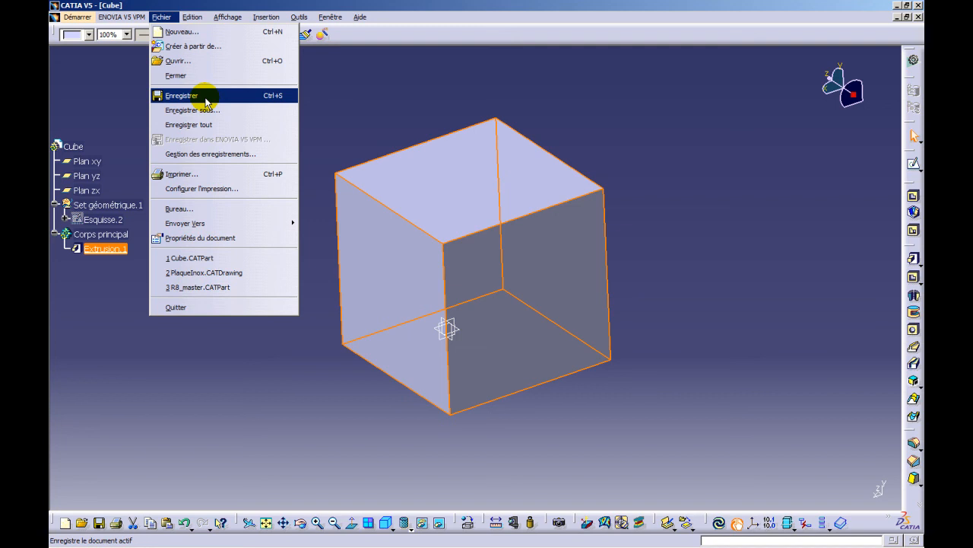
click(220, 154)
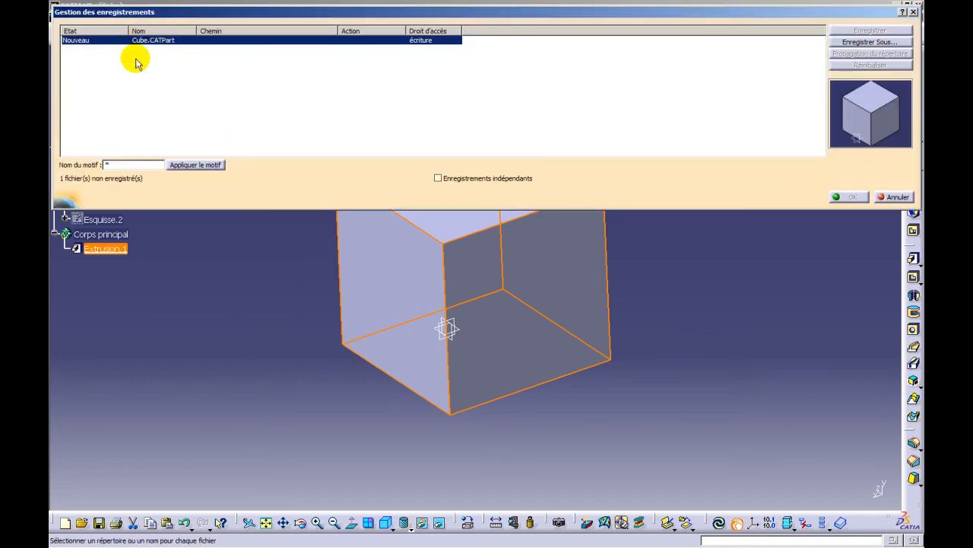
click(855, 42)
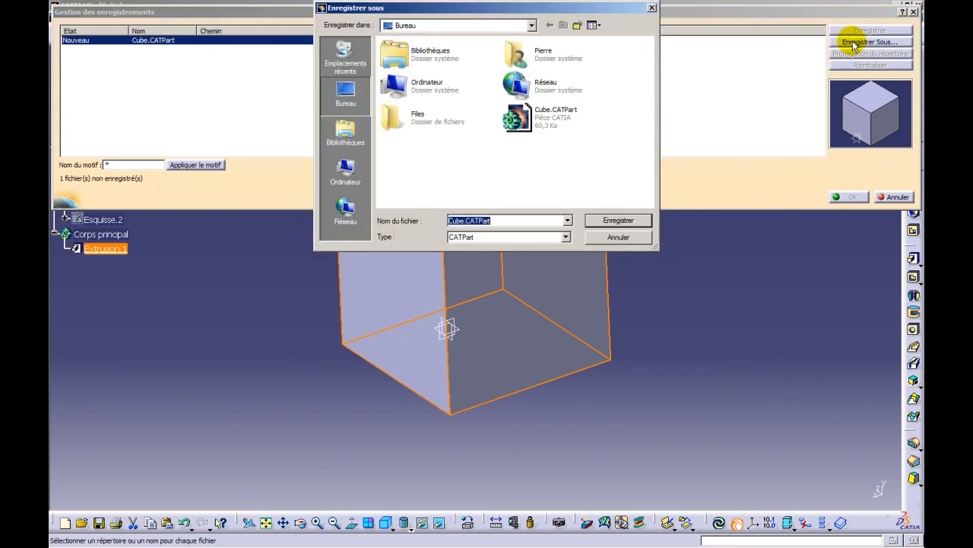
click(606, 220)
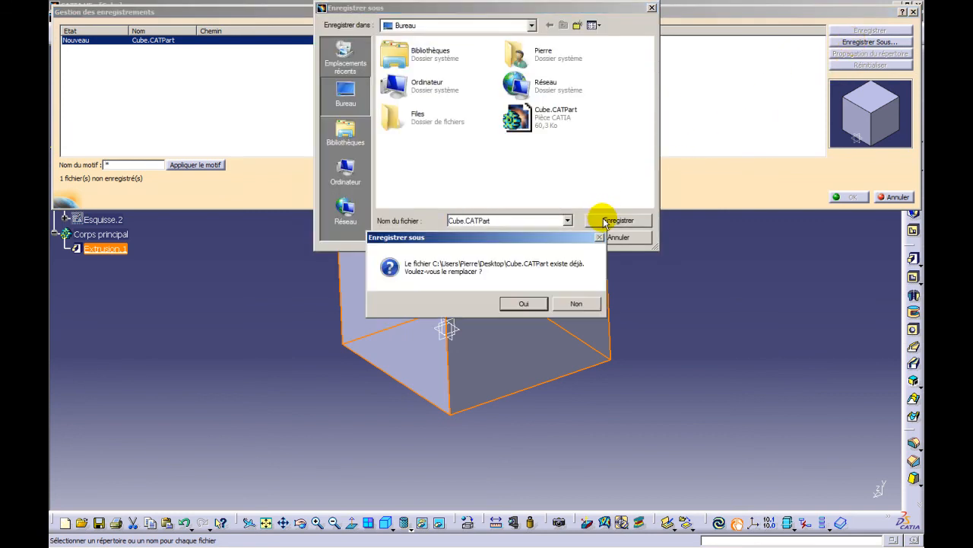
click(525, 302)
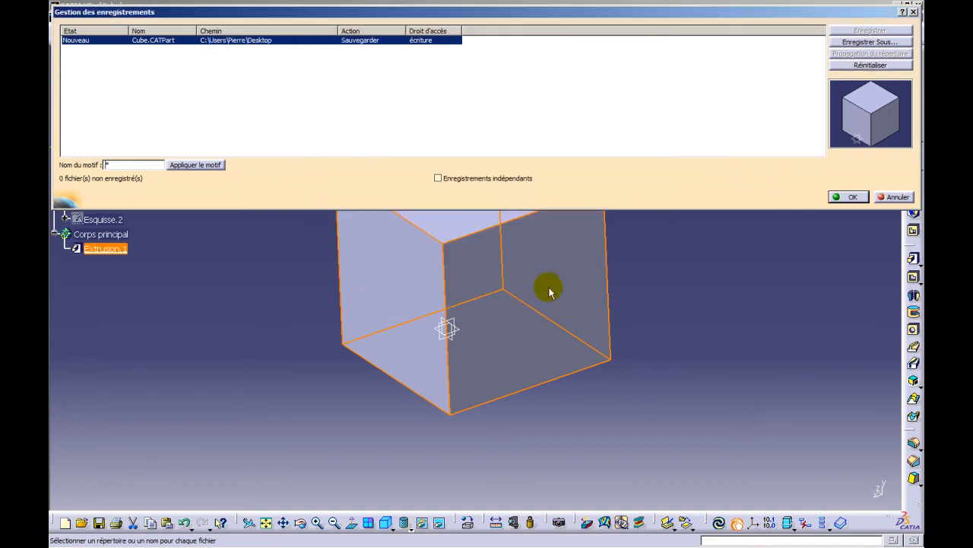
click(850, 197)
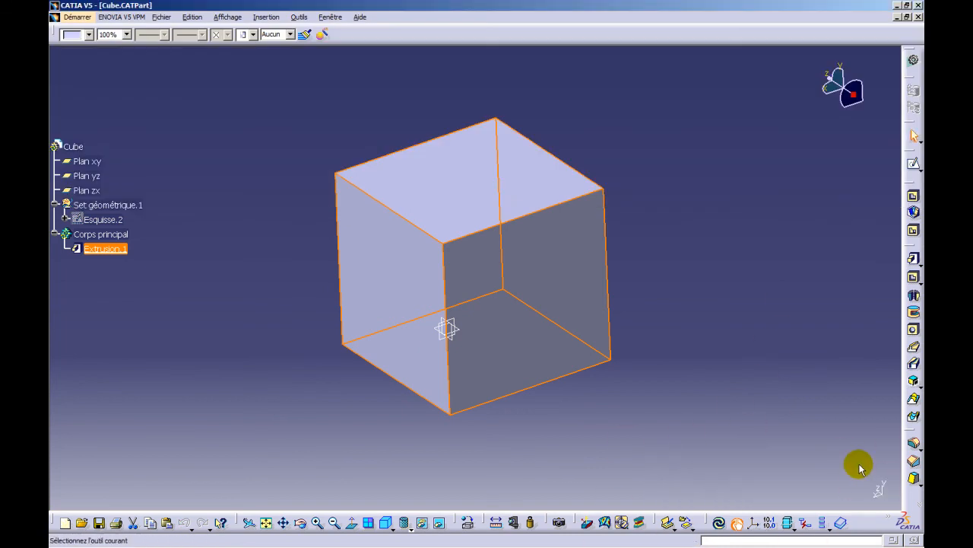
Step: Close the part and reopen Cube.CATPart from the Windows desktop, checking the cube from another side
click(918, 16)
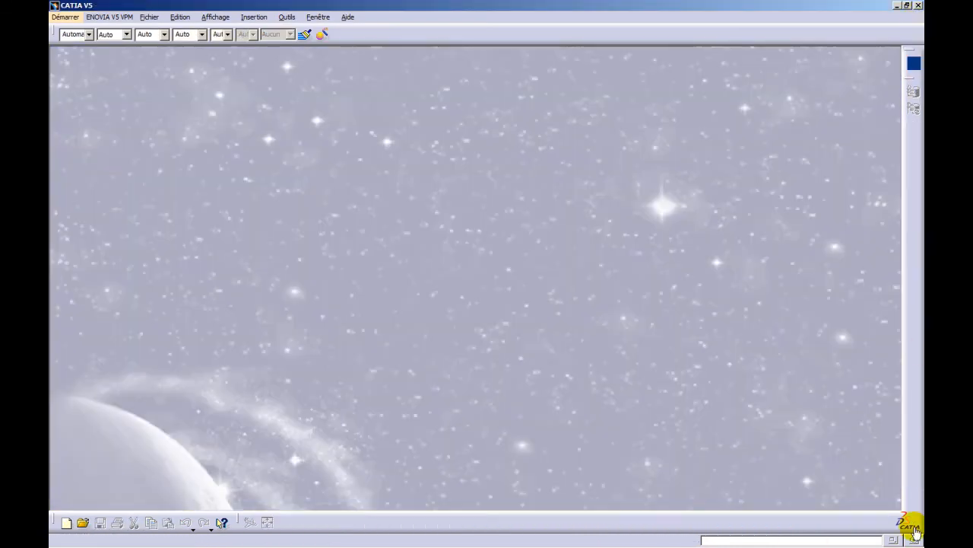
click(917, 541)
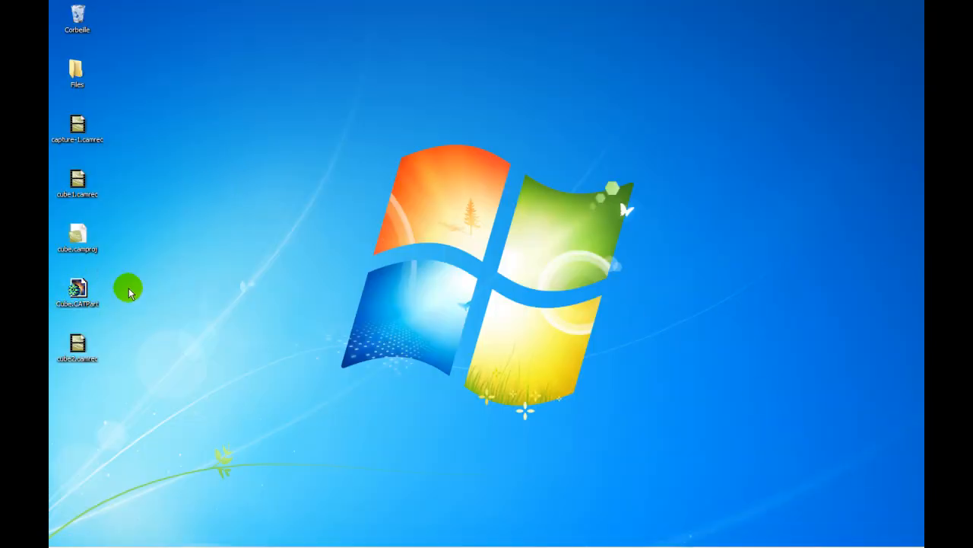
double_click(76, 302)
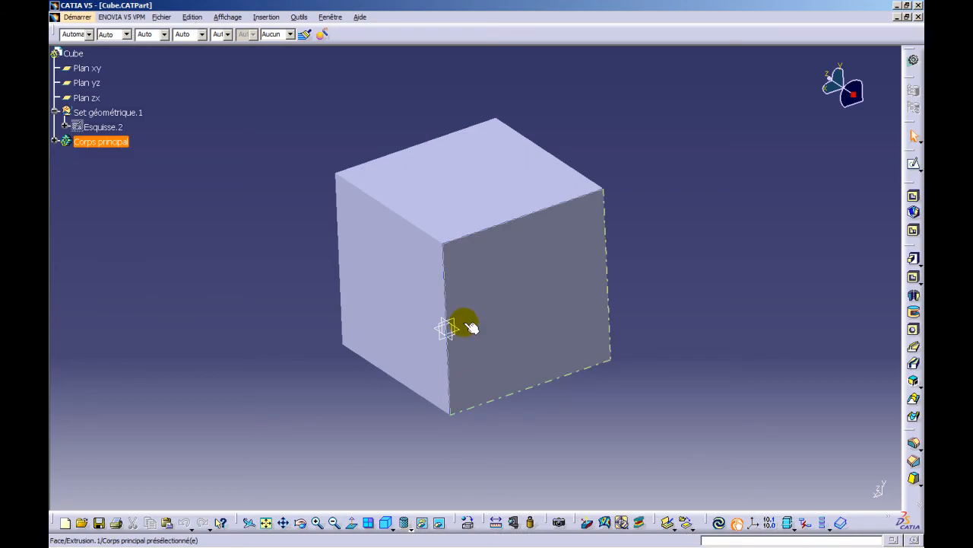
mouse_move(718, 303)
middle_down()
mouse_move(721, 320)
mouse_move(716, 313)
middle_up()
middle_drag(724, 349, 430, 411)
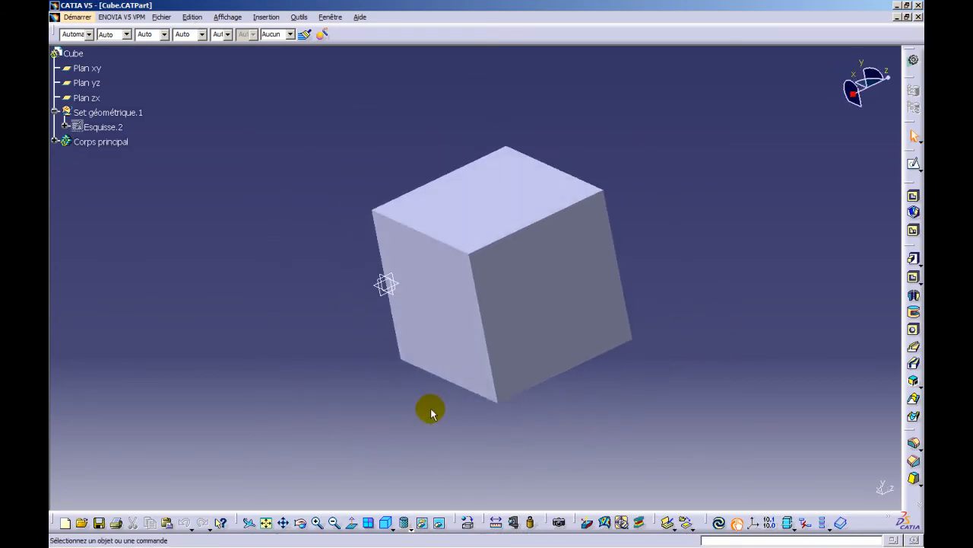